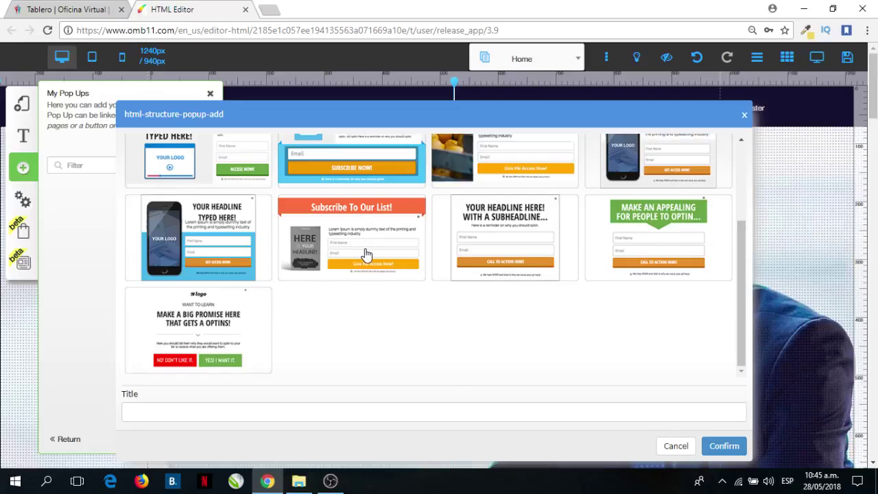
Add a pop-up titled "principal" from the "Subscribe To Our List!" template with the lemons photo, and close its preview
left_click(526, 272)
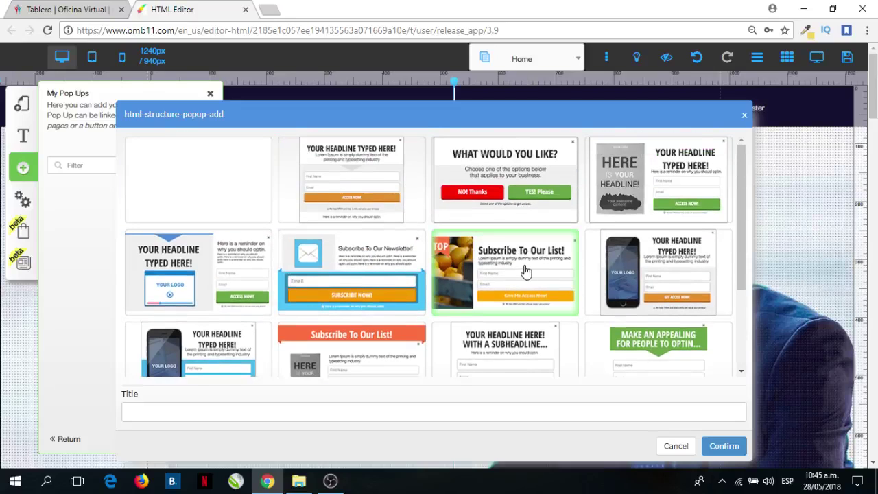
left_click(195, 412)
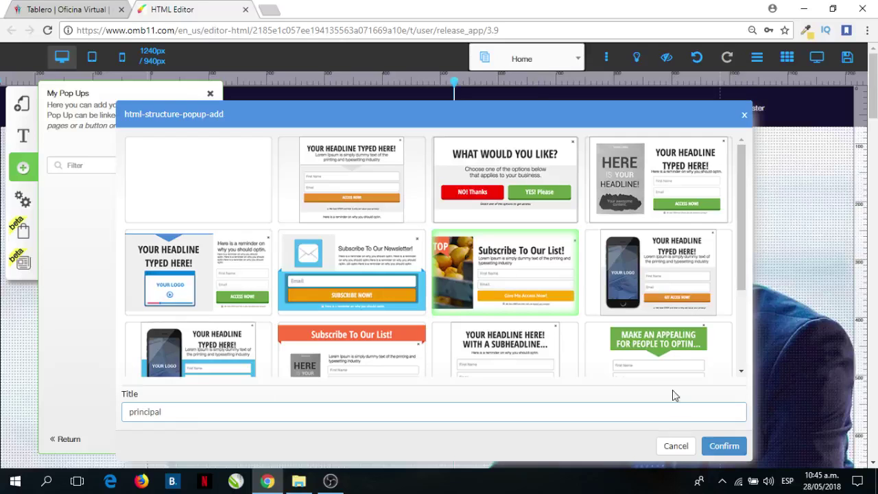
left_click(724, 446)
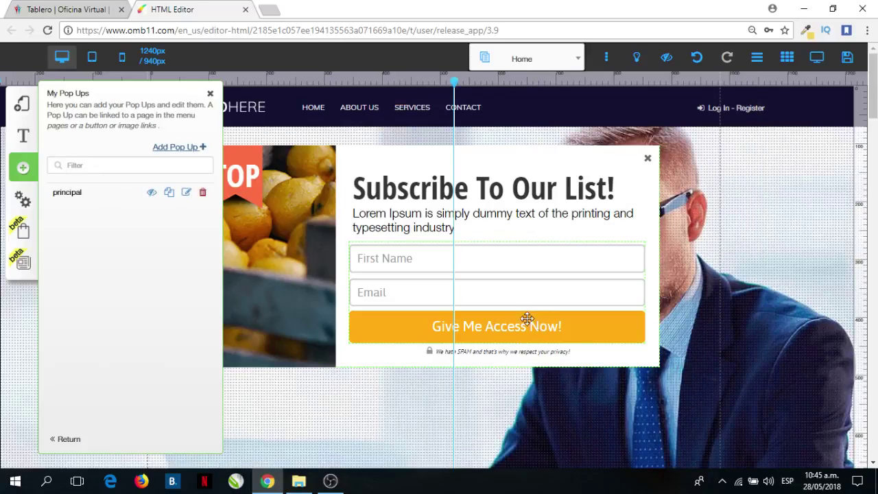
left_click(651, 165)
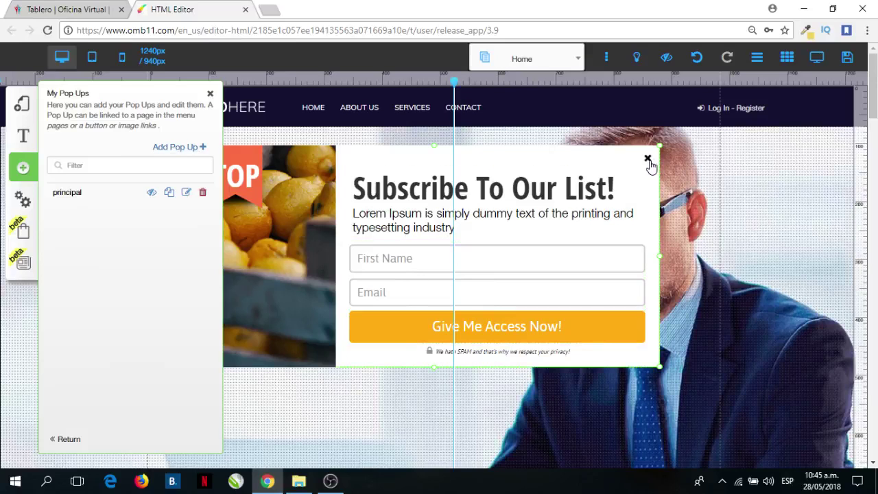
left_click(648, 161)
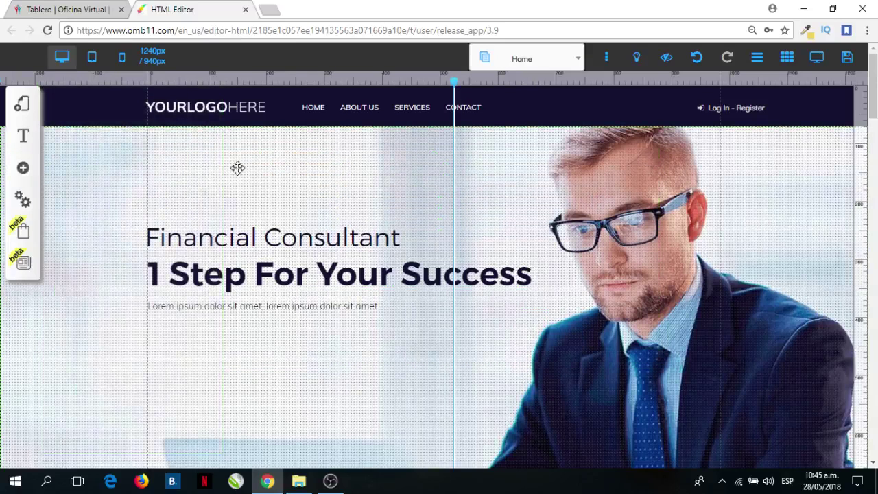
Add a second pop-up titled "tablet" from the "Your Headline Here! With a Subheadline..." template
left_click(21, 108)
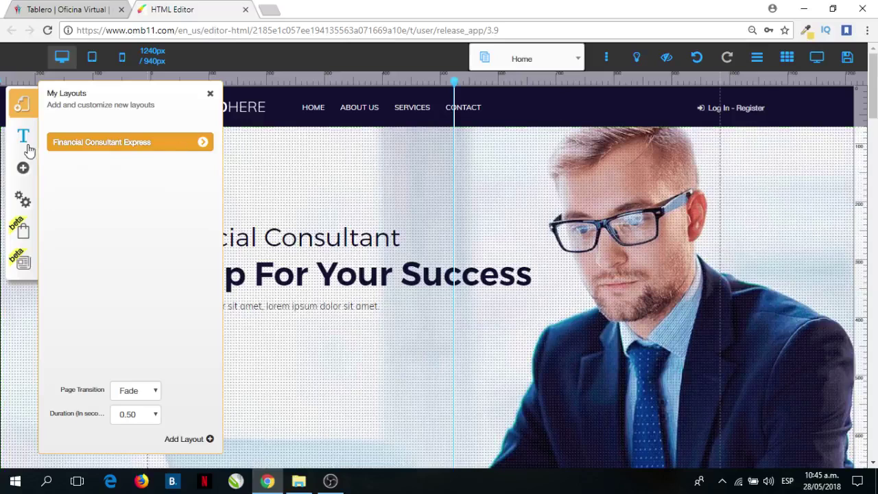
left_click(22, 171)
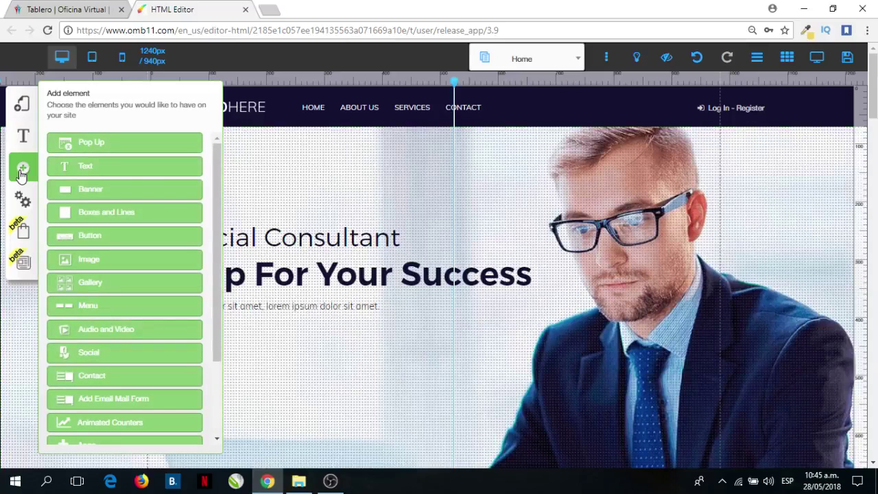
left_click(154, 148)
left_click(188, 147)
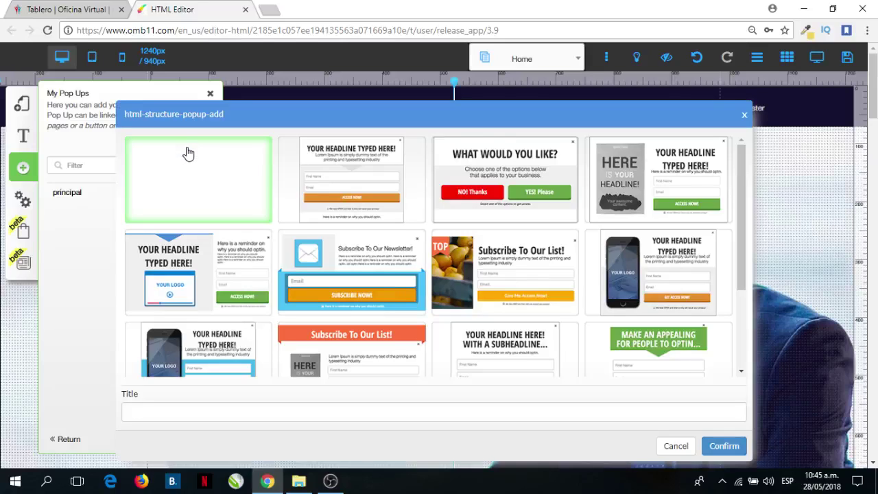
scroll(434, 313, "down", 1)
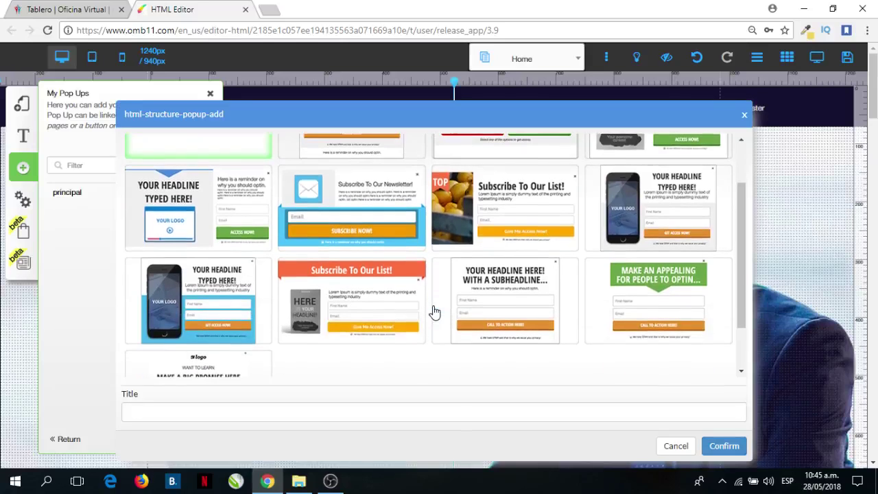
scroll(435, 312, "down", 1)
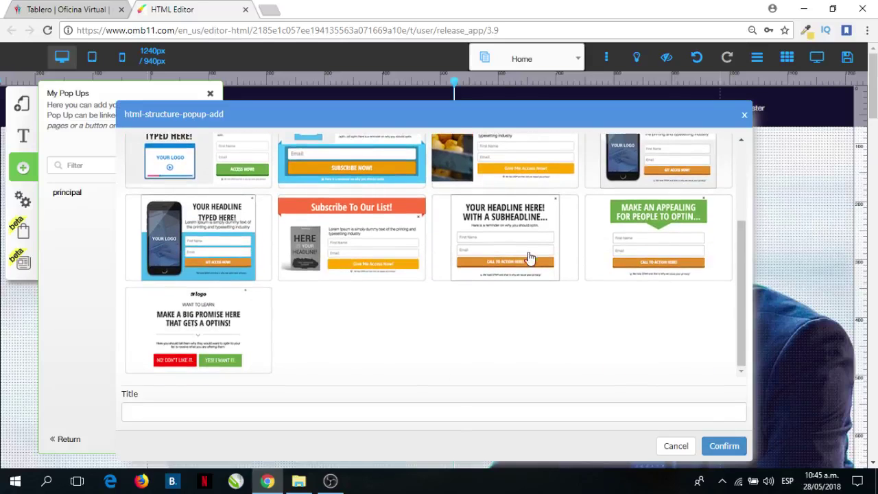
left_click(718, 447)
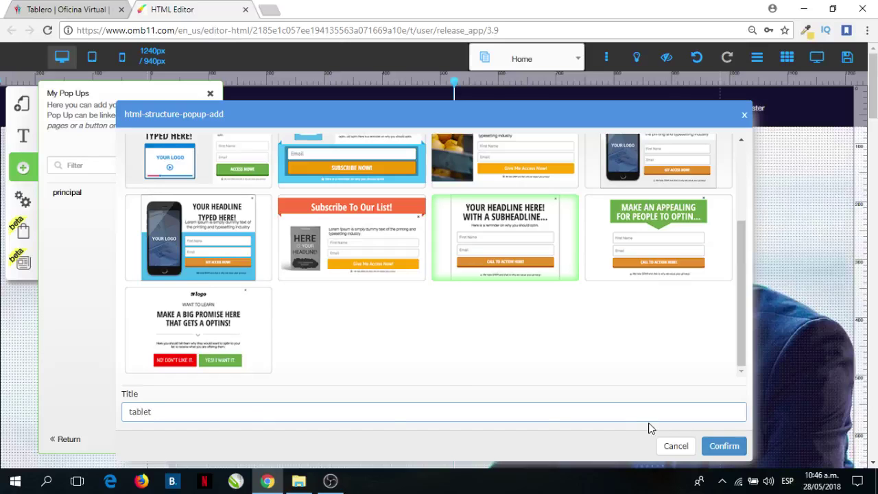
left_click(725, 446)
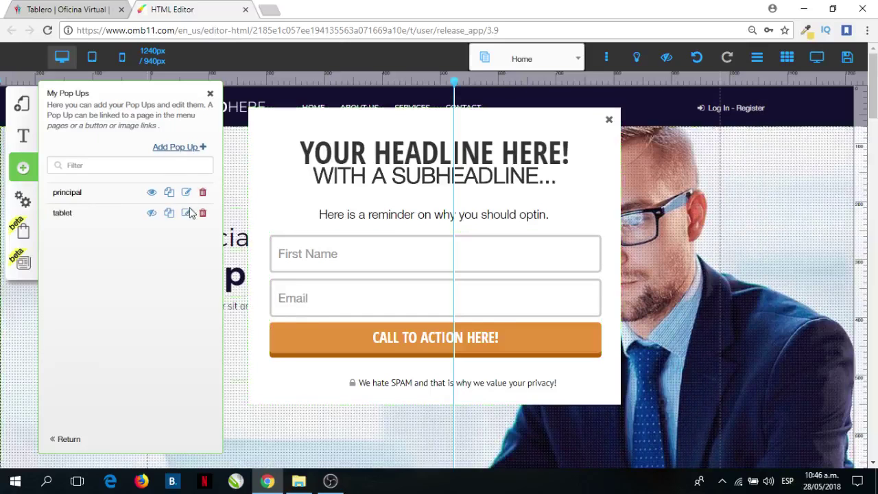
Add a third pop-up titled "movil" from the green "Make an Appealing for People to Optin..." template, and close its preview
left_click(173, 148)
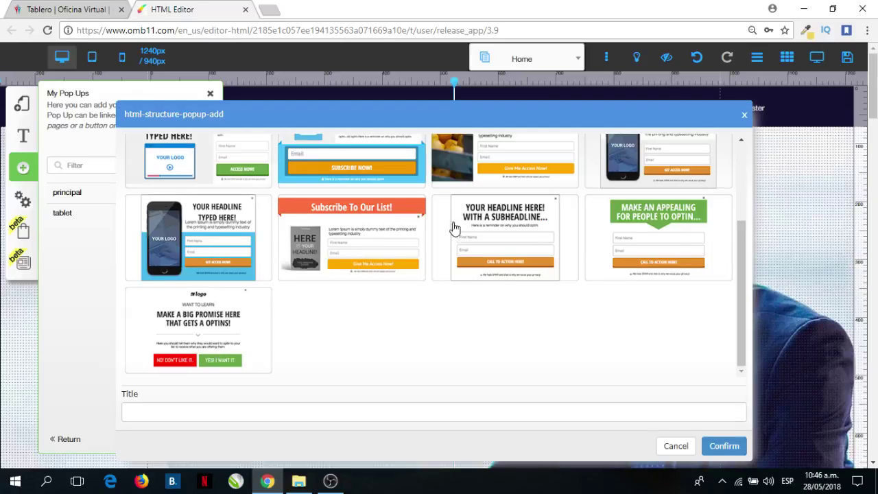
left_click(664, 223)
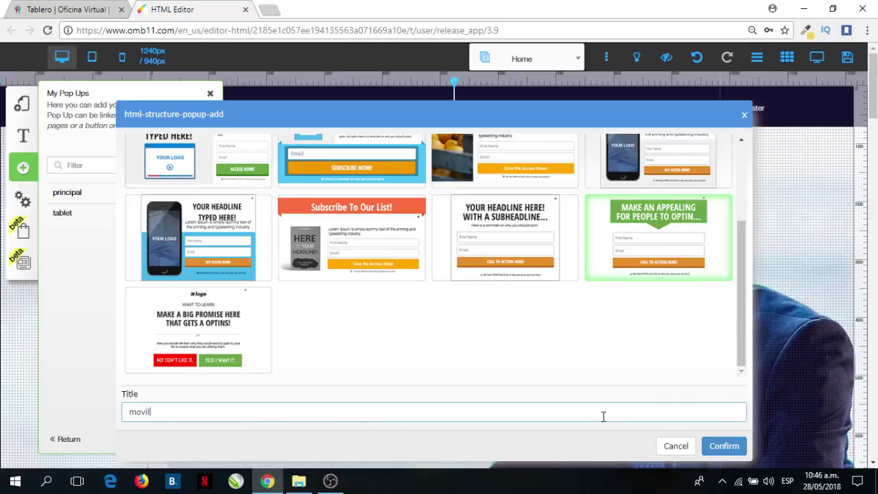
left_click(724, 446)
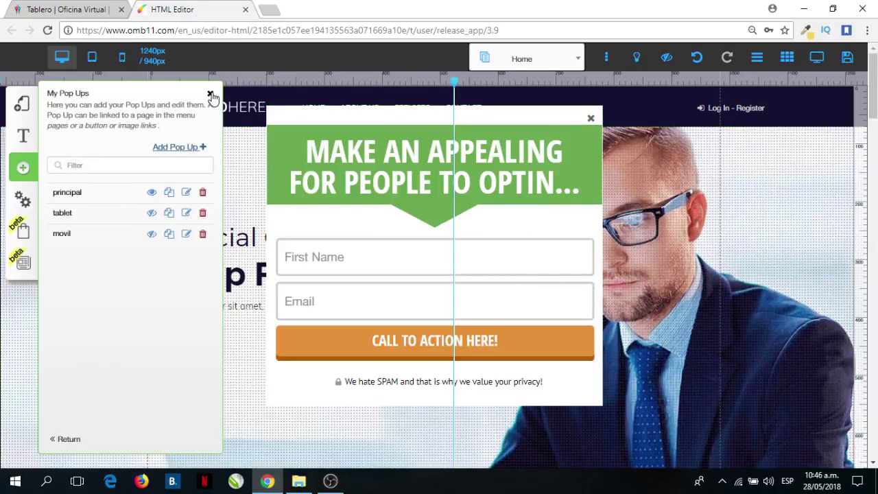
left_click(211, 95)
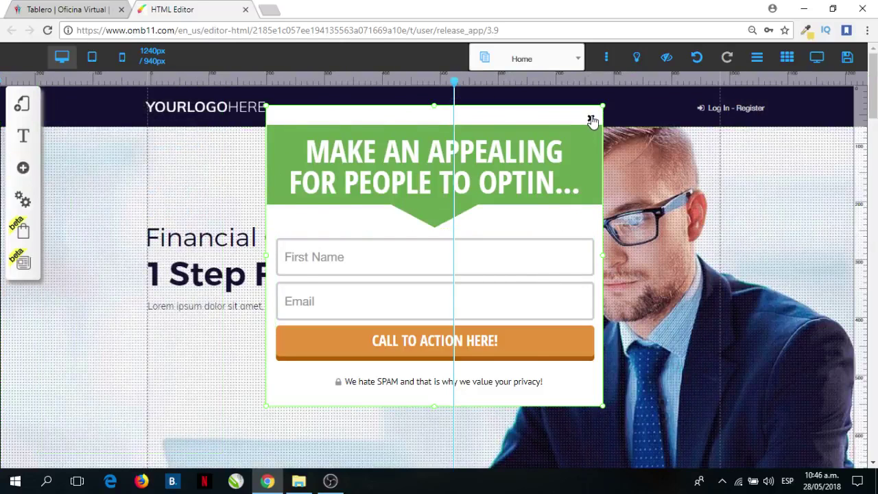
left_click(591, 119)
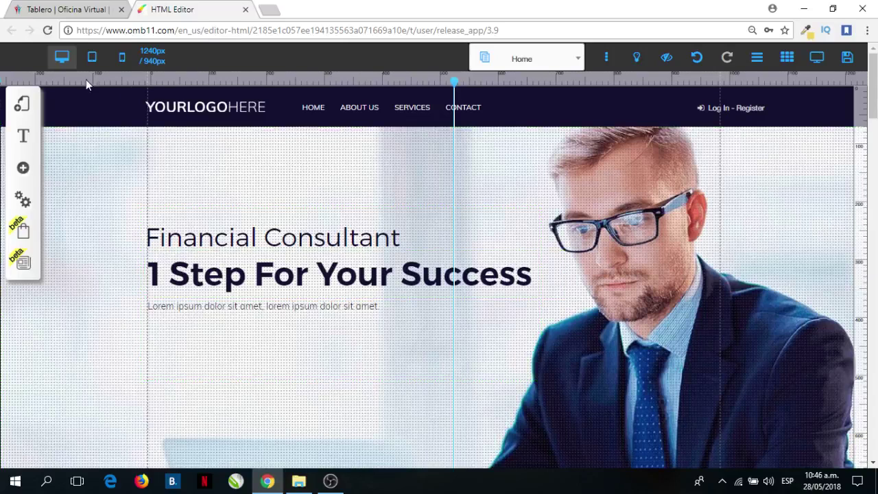
Add the yellow Register Now button to the desktop page below the headline text, at about X 313, Y 437
left_click(23, 168)
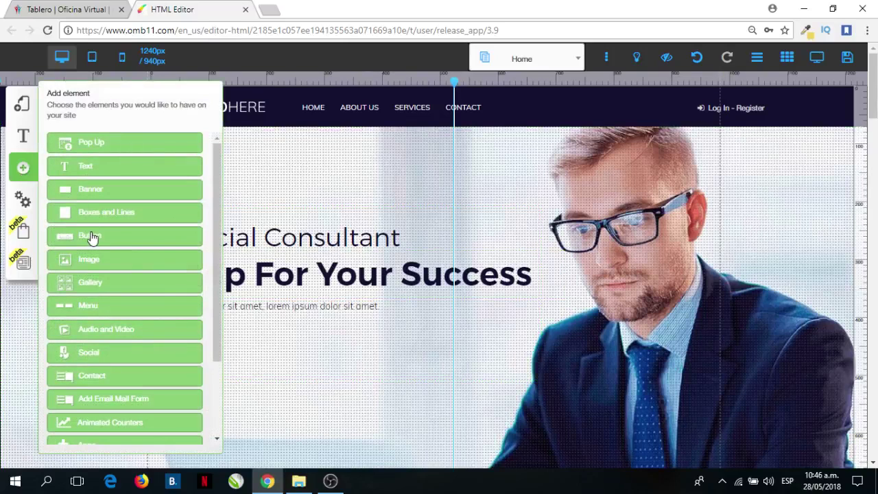
left_click(92, 236)
left_click_drag(86, 164, 433, 260)
left_click_drag(405, 226, 421, 409)
Link the desktop Register Now button to the "principal" pop-up and close the button library
left_click(390, 411)
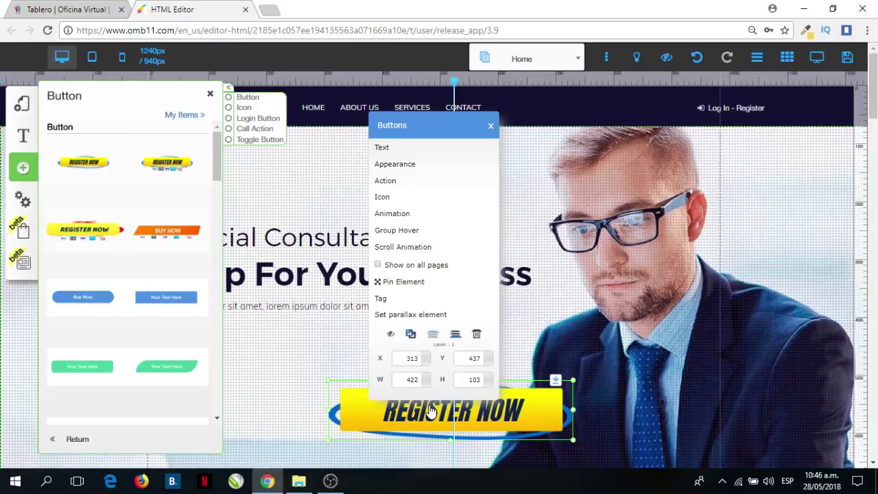
left_click(385, 182)
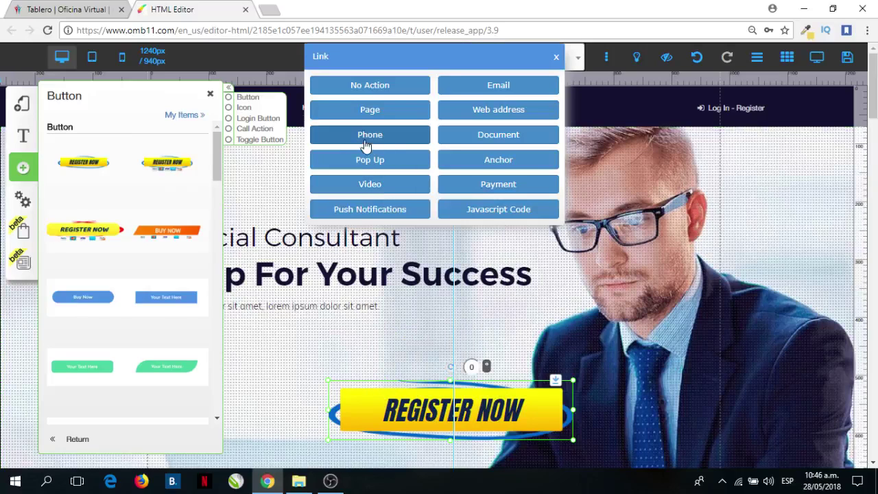
left_click(374, 160)
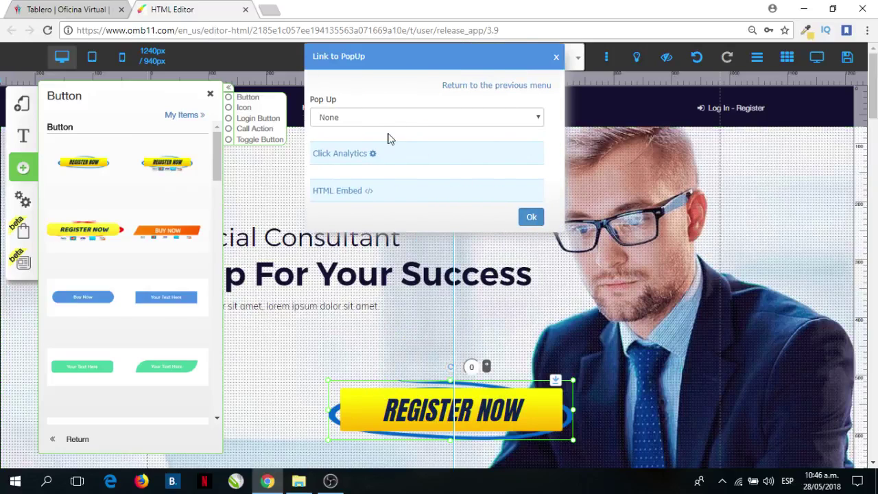
left_click(410, 118)
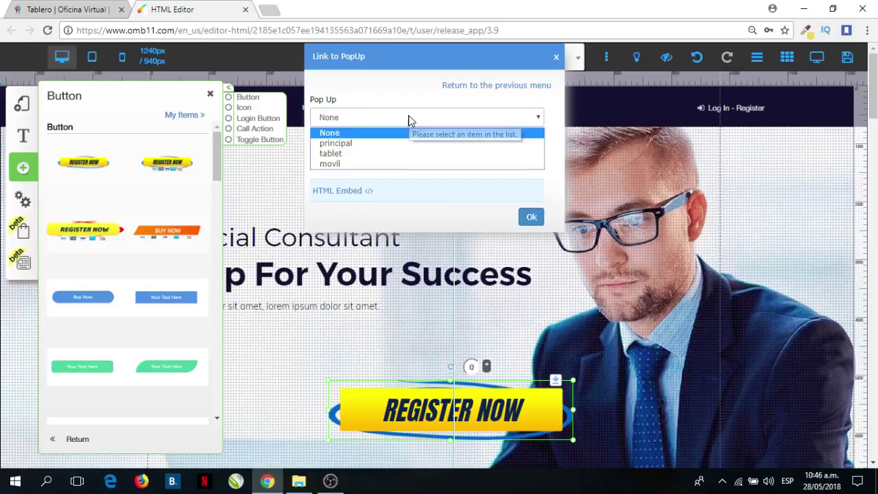
left_click(347, 143)
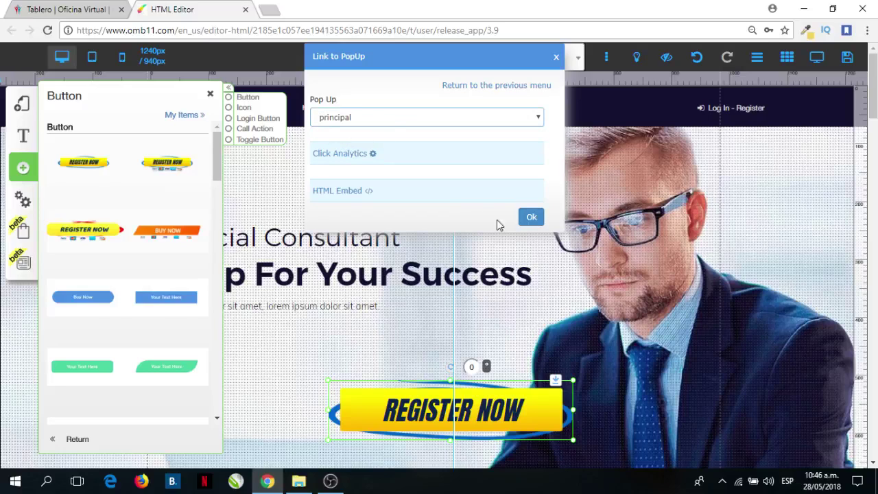
left_click(529, 219)
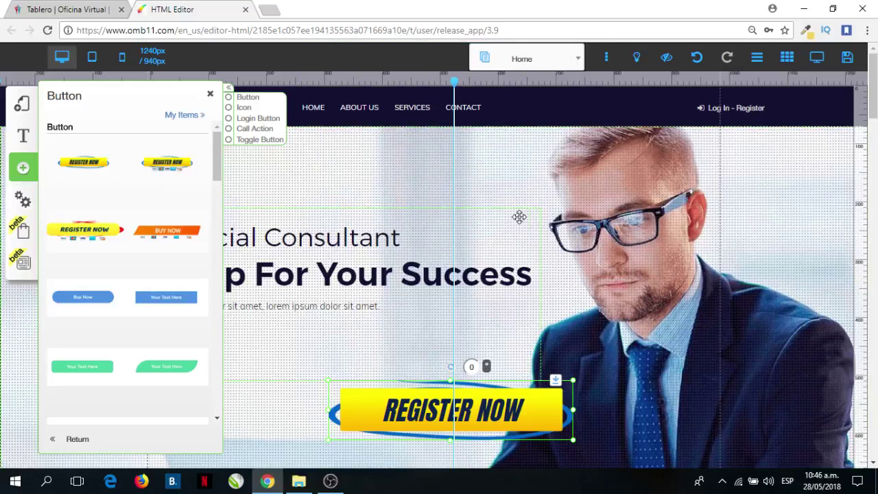
left_click(211, 95)
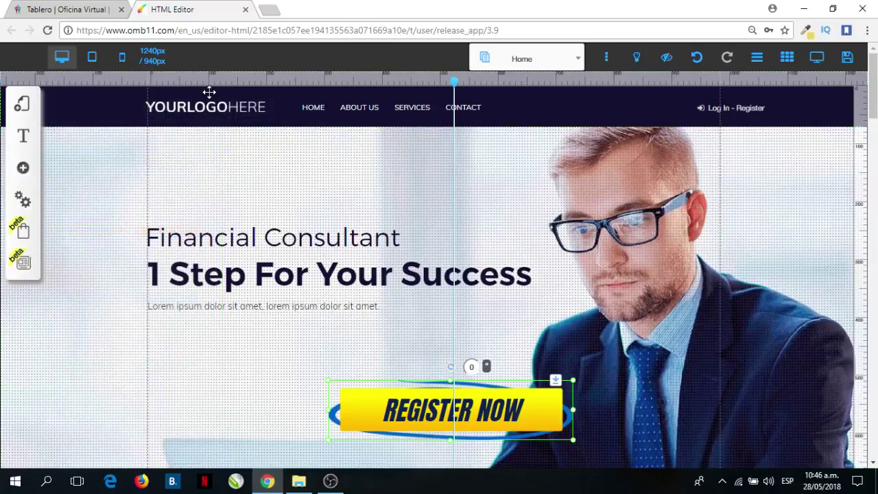
Switch to the tablet layout and hide the Register Now button lying outside the page there
left_click(94, 59)
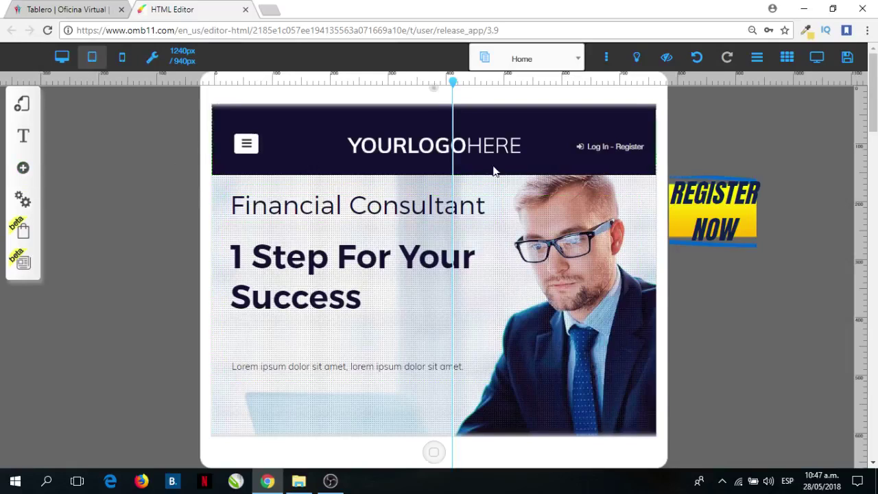
left_click(702, 214)
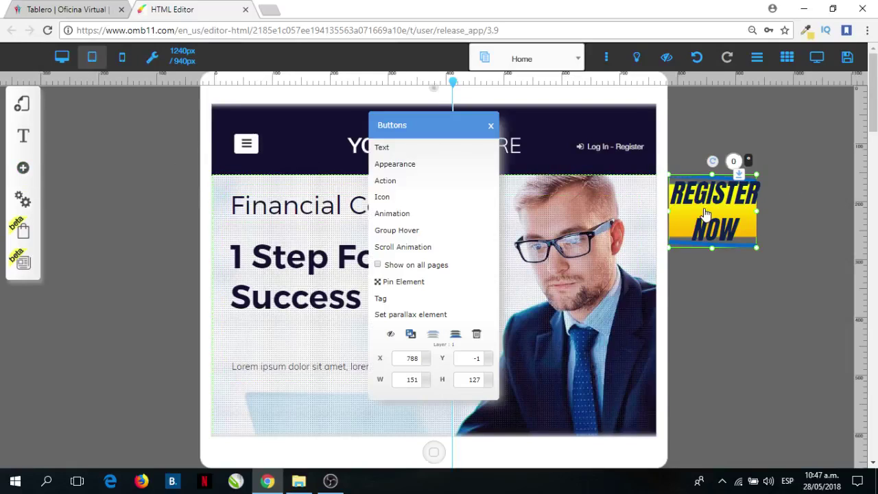
left_click(392, 335)
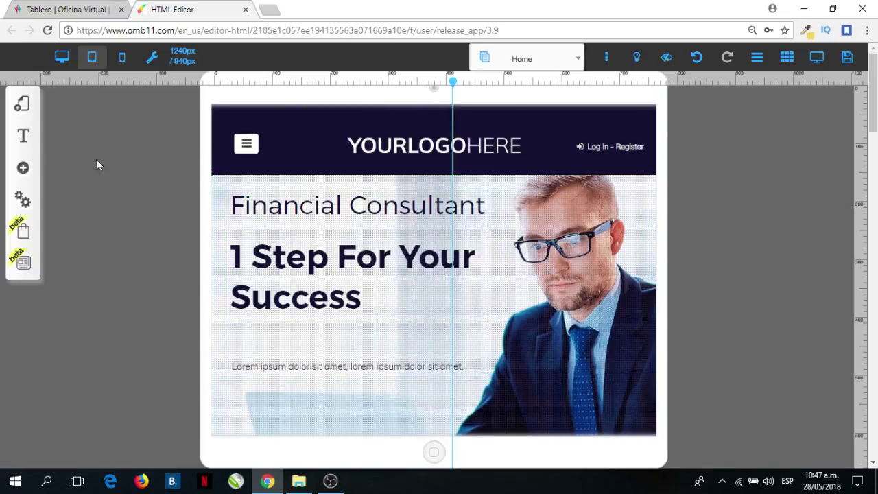
Add a new yellow Register Now button to the tablet layout, about 302 by 63 px, below the headline
left_click(23, 171)
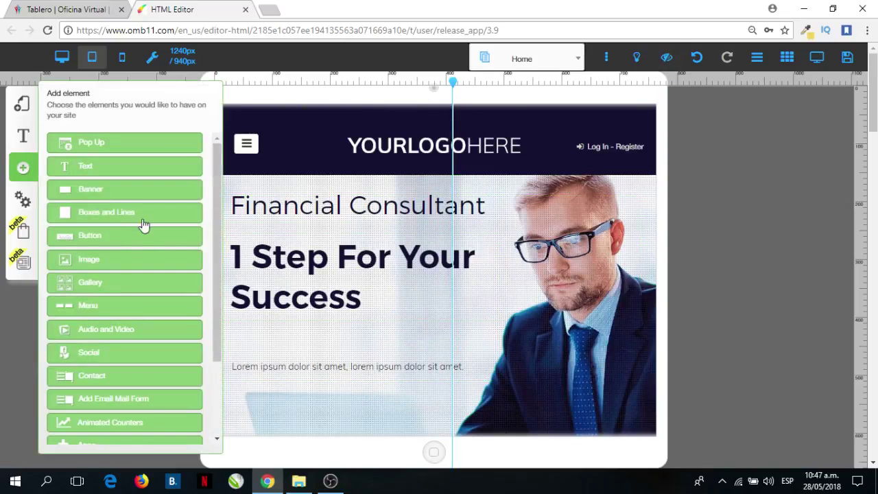
left_click(103, 235)
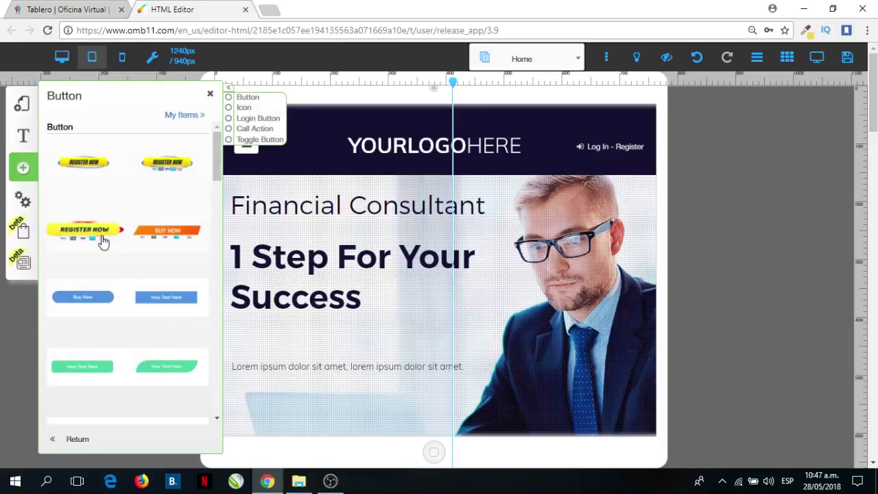
left_click(84, 165)
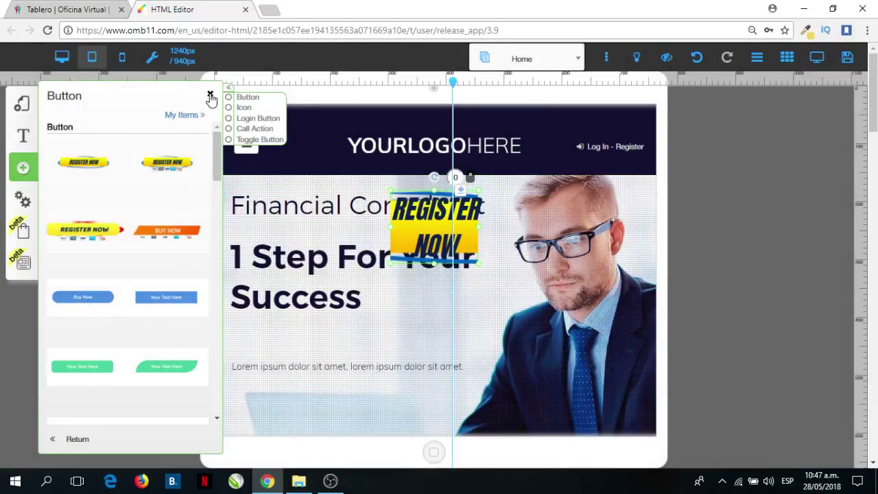
left_click(211, 95)
left_click_drag(433, 229, 555, 359)
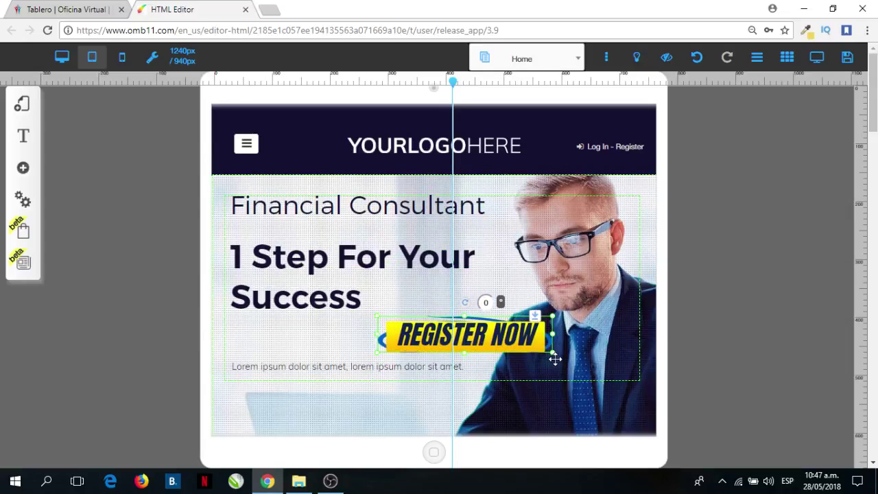
Link the tablet layout's Register Now button to the "tablet" pop-up
double_click(476, 336)
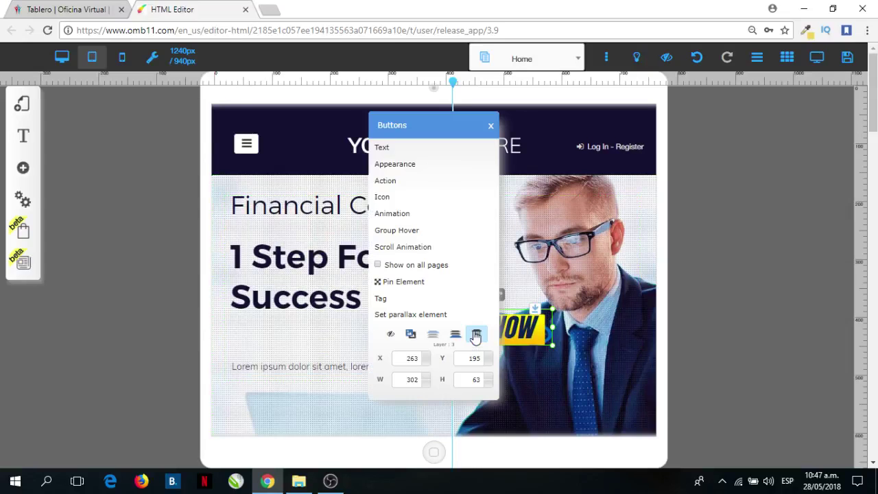
left_click(387, 183)
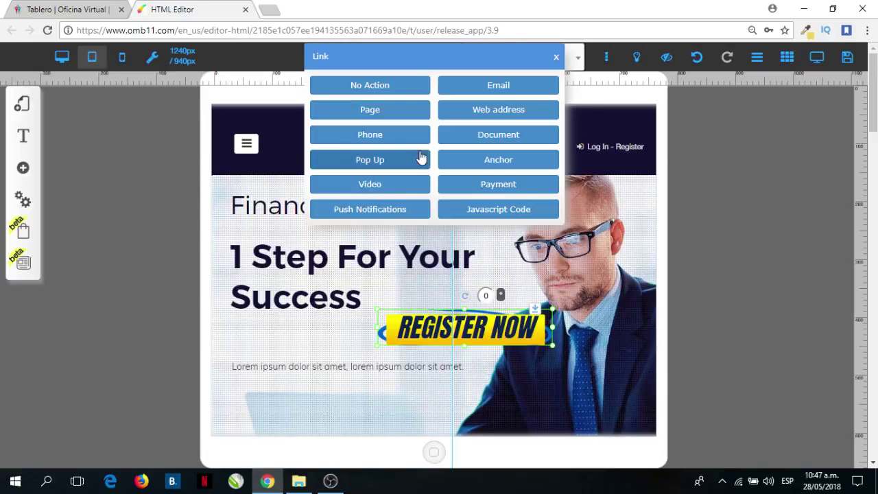
left_click(378, 164)
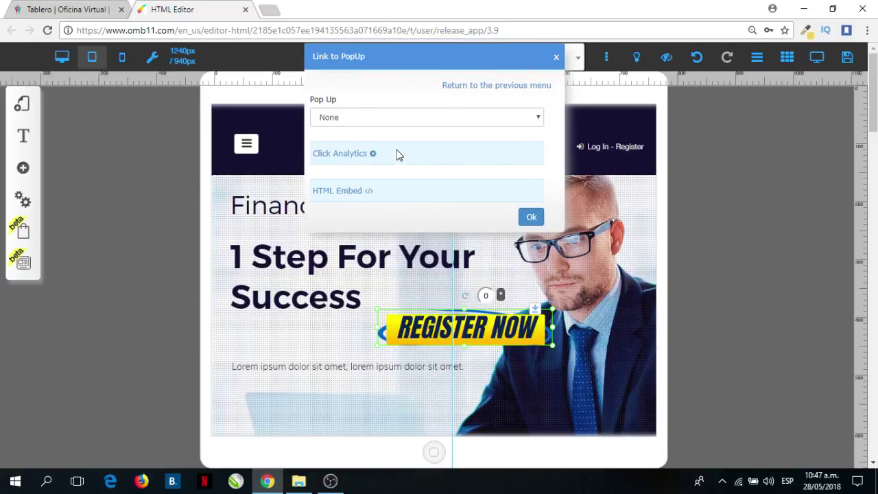
left_click(381, 121)
left_click(355, 153)
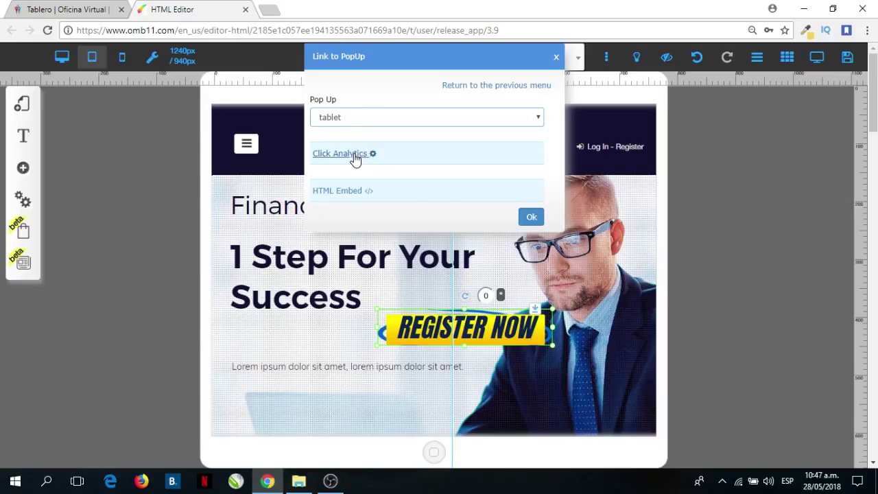
left_click(524, 218)
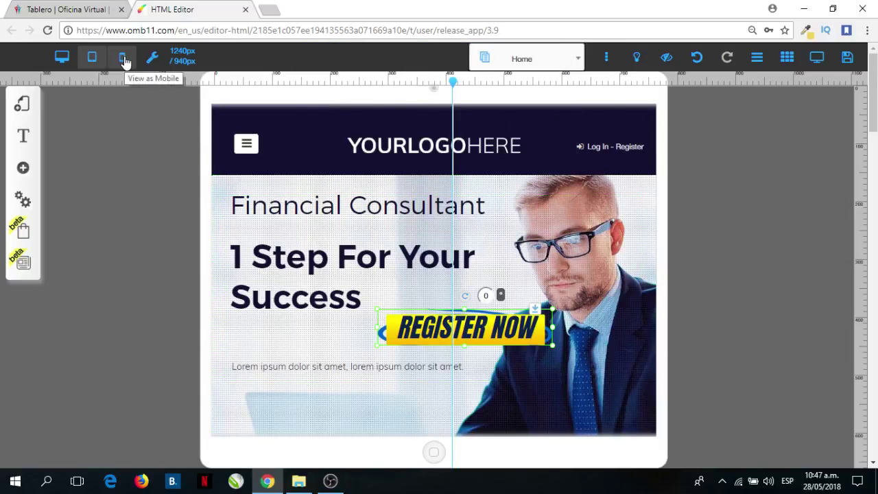
Preview the "tablet" pop-up over the tablet layout and hide it again
left_click(23, 108)
left_click(23, 171)
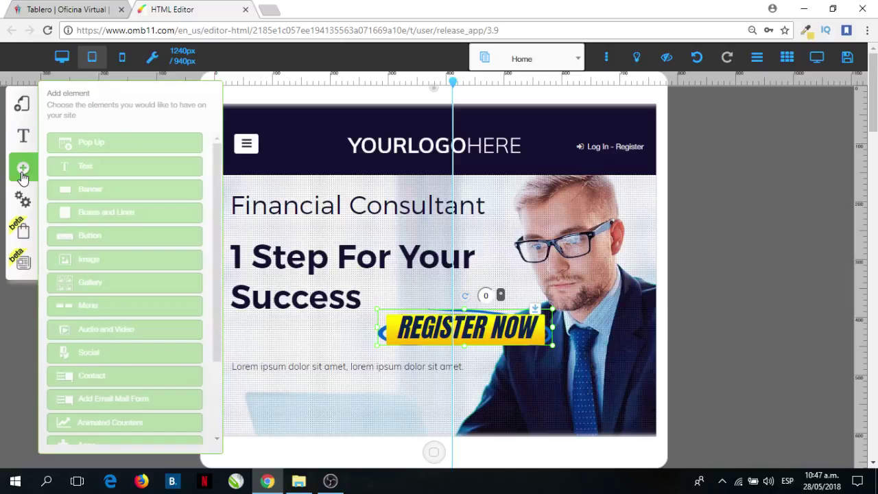
left_click(98, 142)
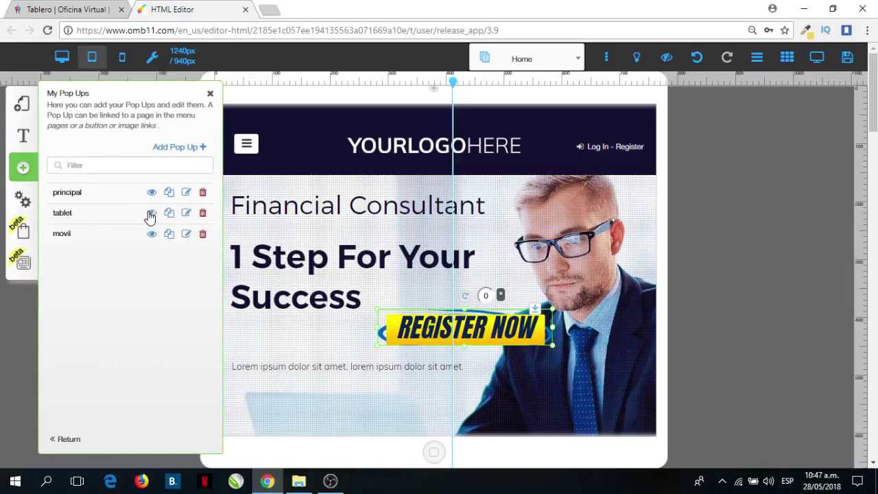
left_click(153, 213)
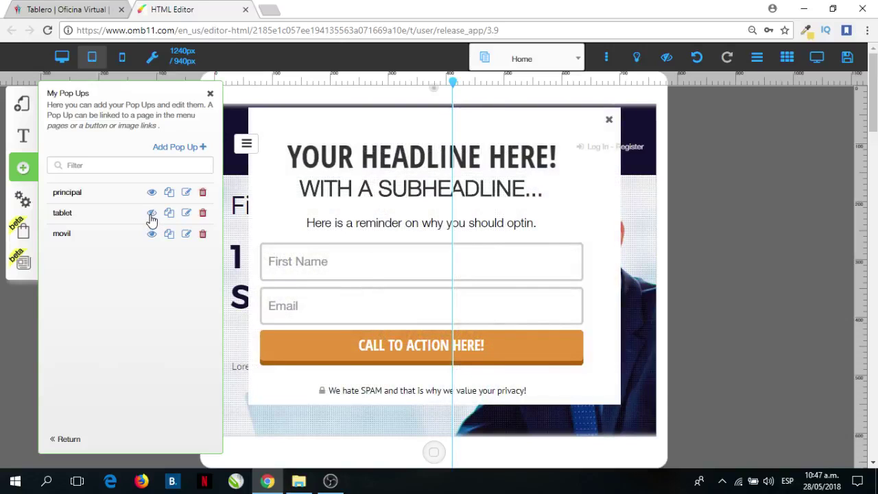
left_click(151, 214)
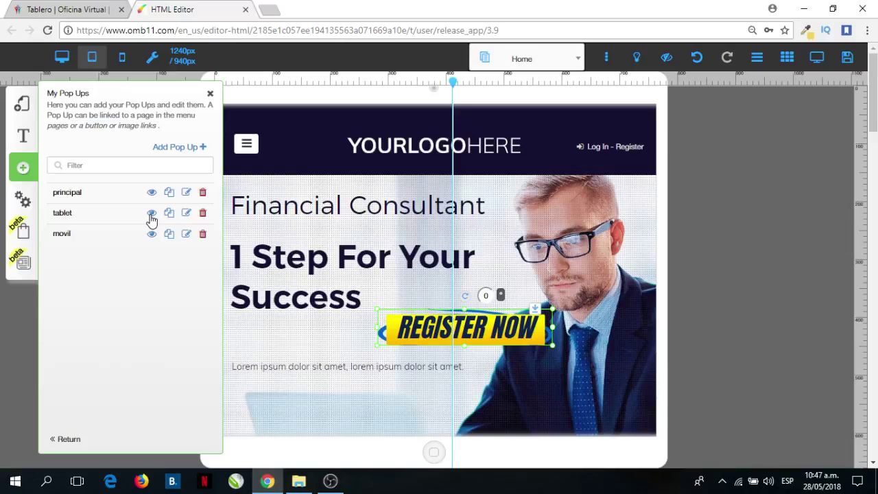
Switch to the mobile layout and hide the Register Now button lying outside the page there
left_click(123, 60)
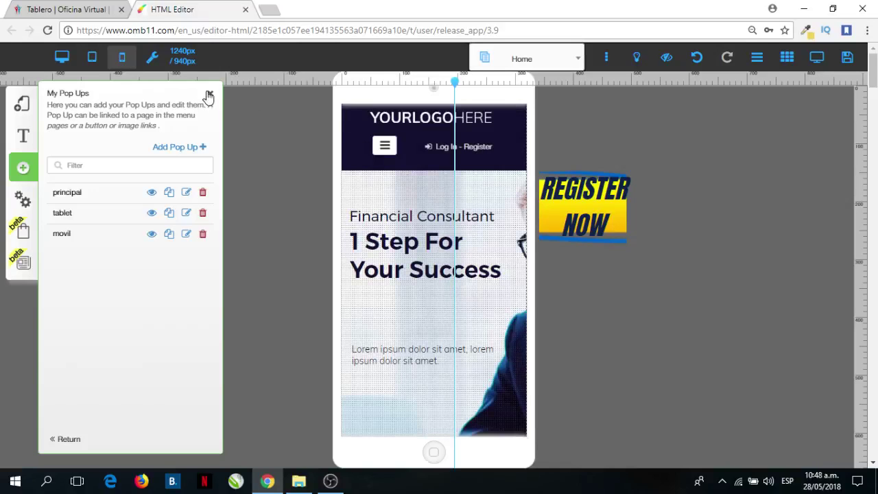
left_click(210, 93)
left_click(572, 213)
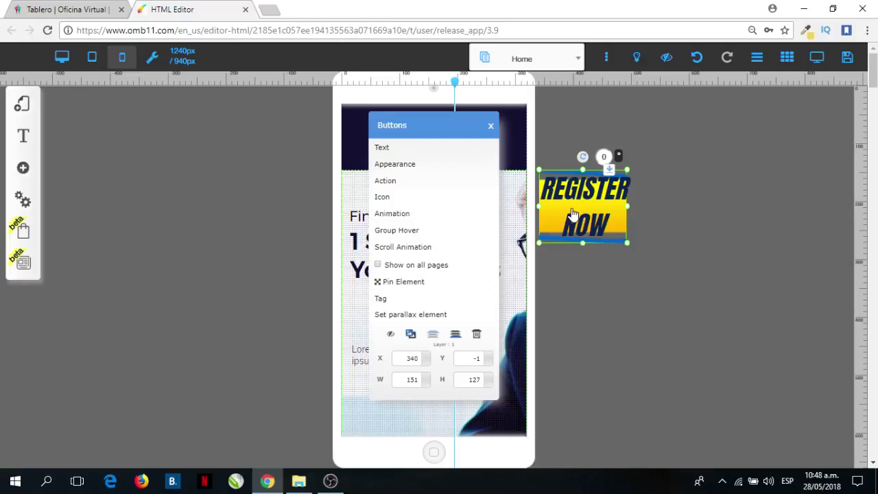
left_click(390, 335)
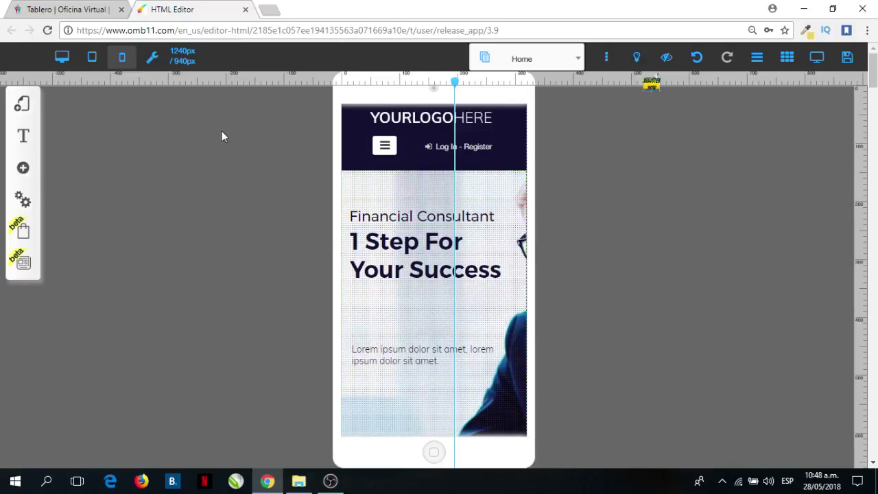
Add a yellow Register Now button below the mobile headline and resize it so its text fits on one line
left_click(22, 172)
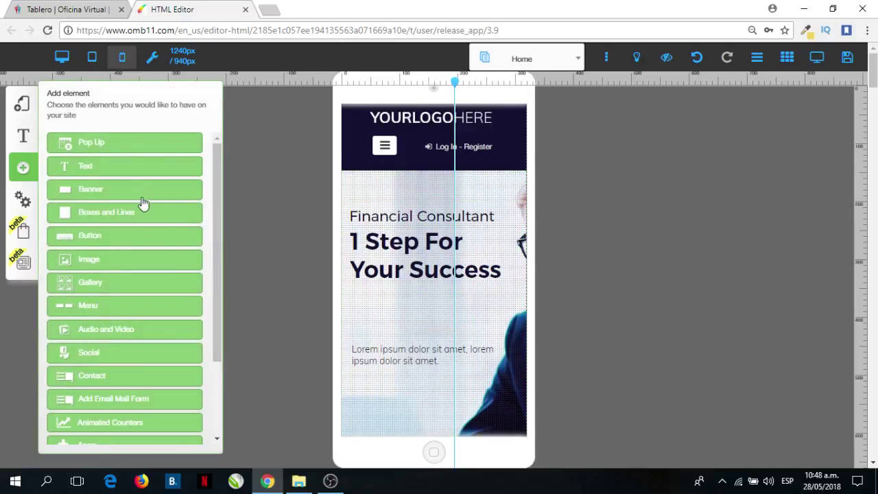
left_click(103, 238)
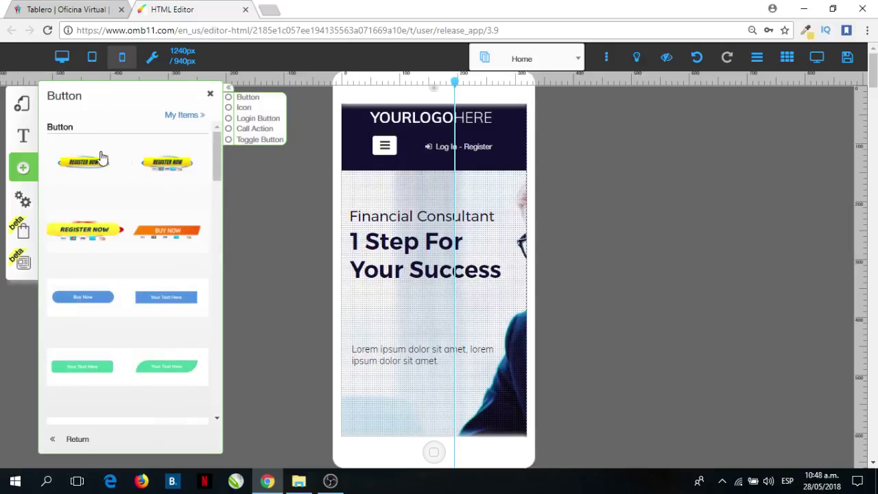
left_click(85, 163)
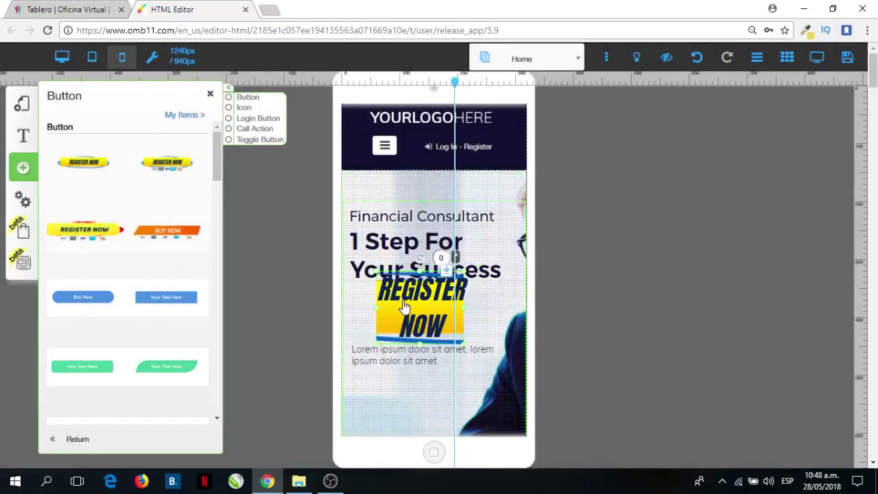
left_click(390, 314)
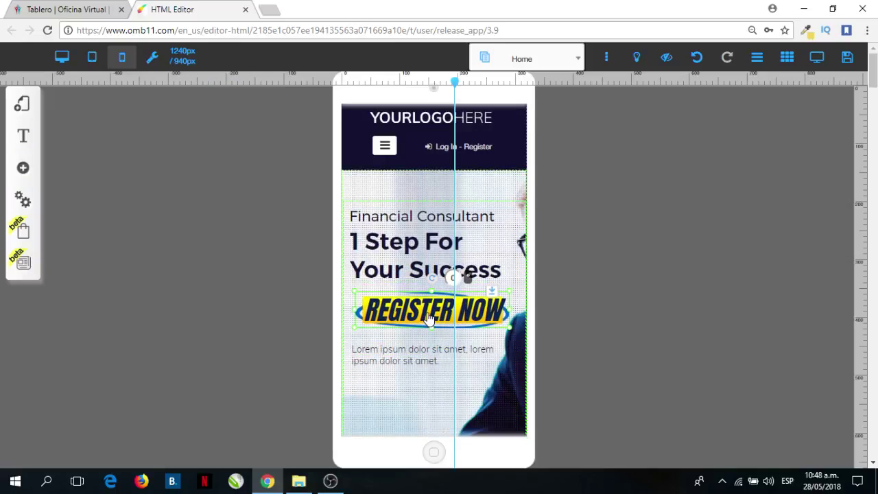
Link the mobile layout's Register Now button to the "movil" pop-up
left_click(415, 316)
left_click(380, 182)
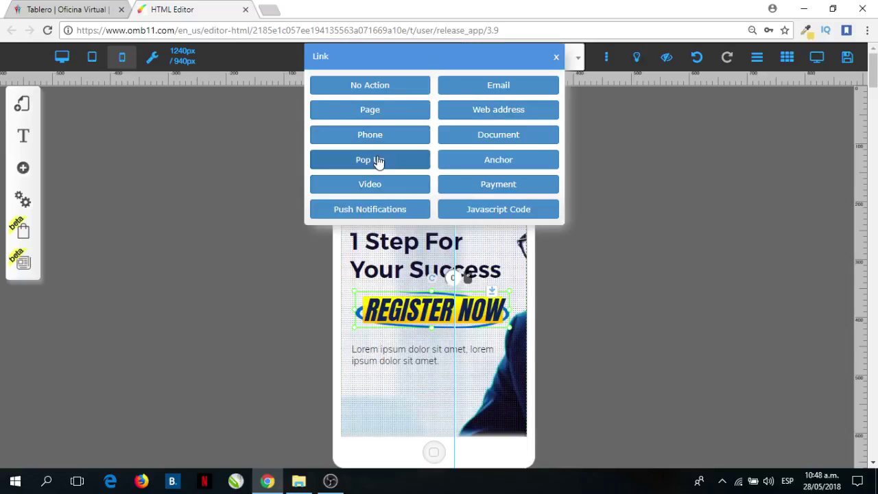
left_click(377, 162)
left_click(405, 118)
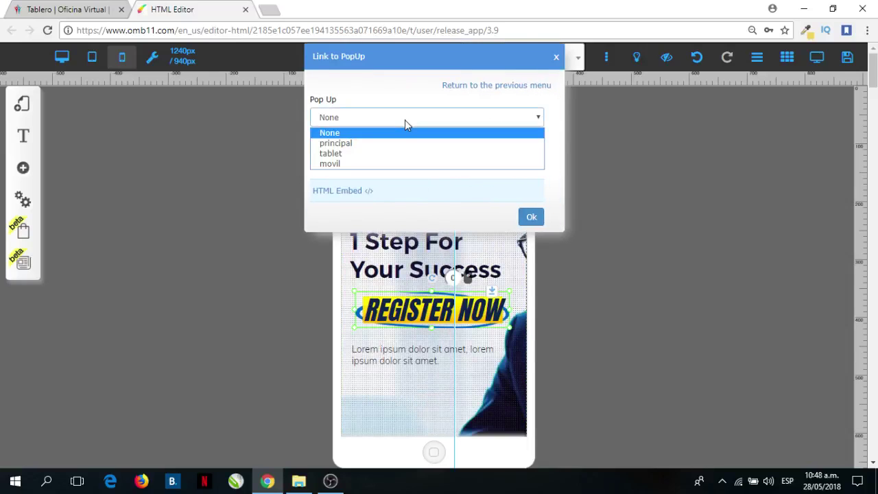
left_click(353, 163)
left_click(531, 219)
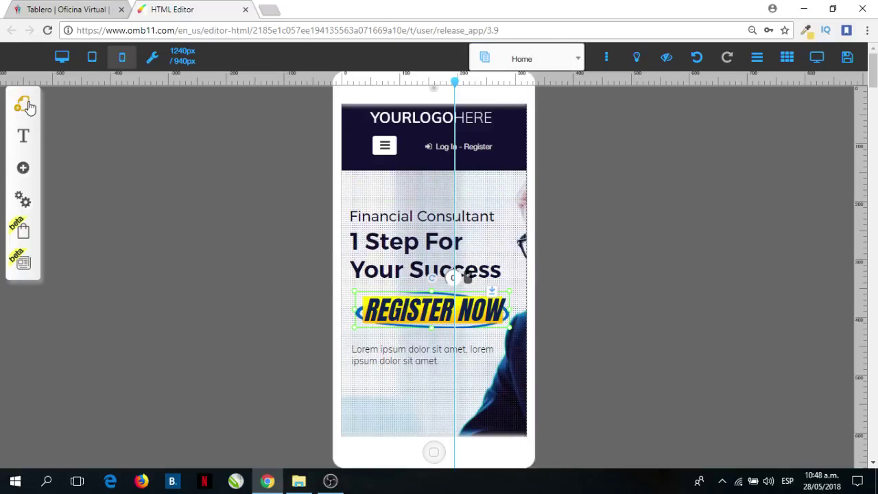
Show the "movil" pop-up in the mobile layout and narrow it to fit the phone page's width
left_click(23, 168)
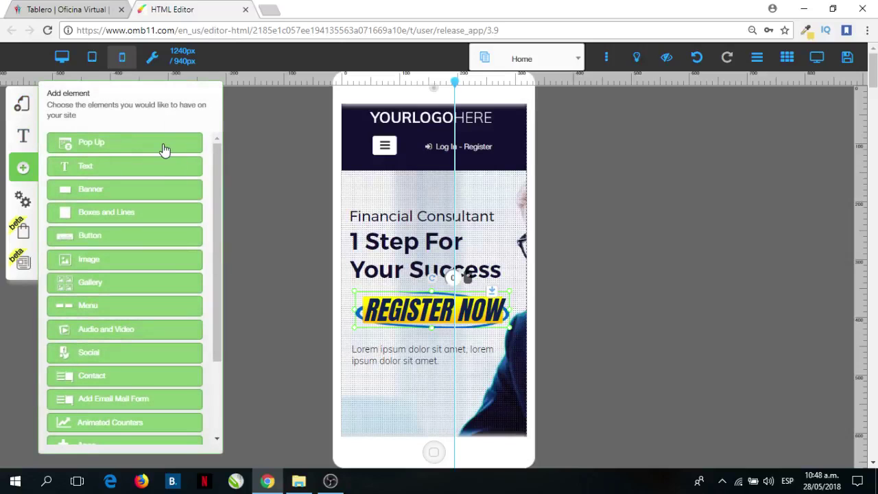
left_click(163, 145)
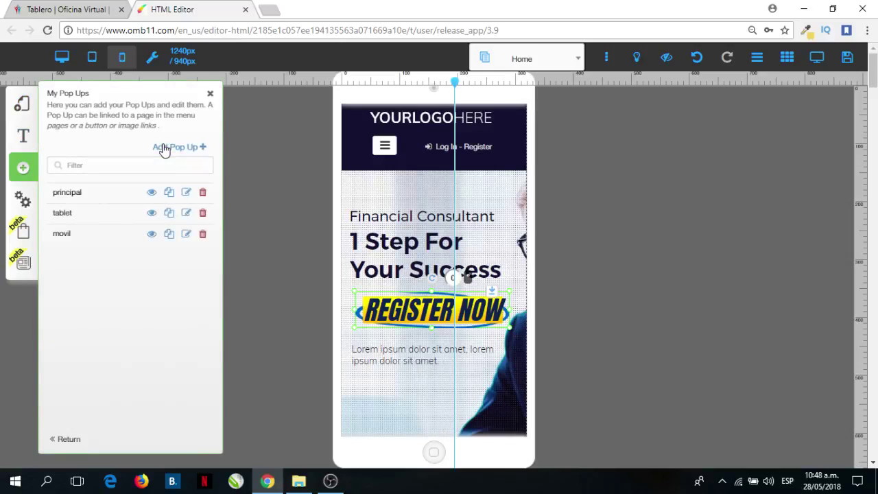
left_click(151, 234)
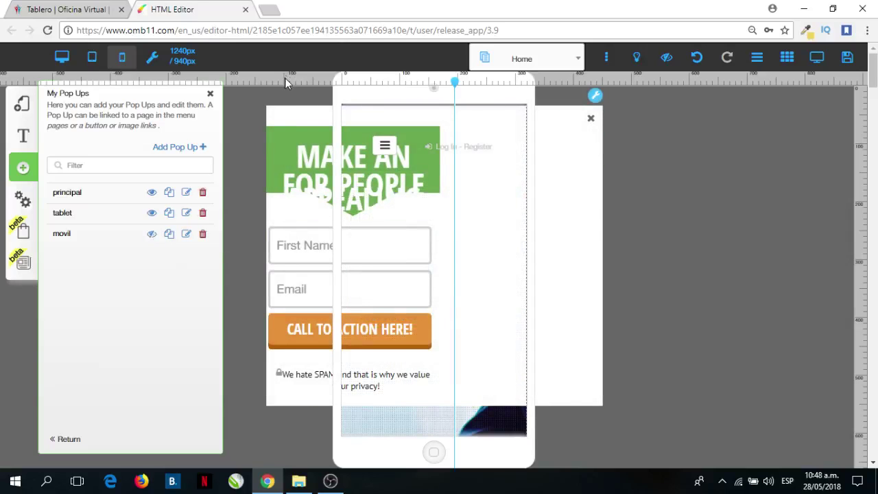
left_click_drag(291, 114, 516, 125)
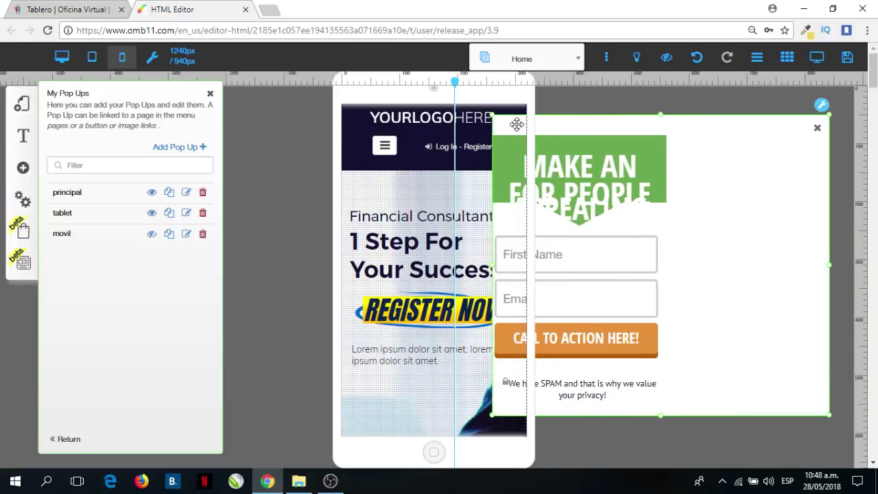
left_click(824, 107)
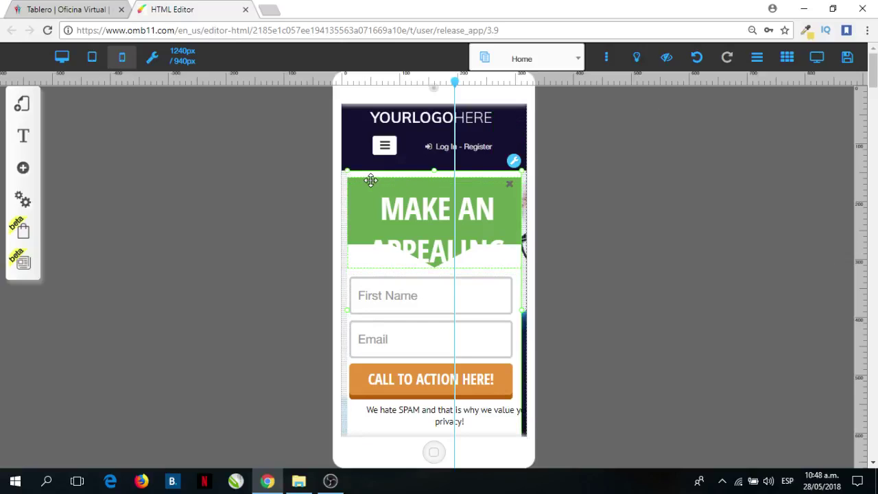
Place the pop-up beside the phone page and fit its privacy note and centred form fields within the pop-up's width
left_click_drag(370, 180, 587, 161)
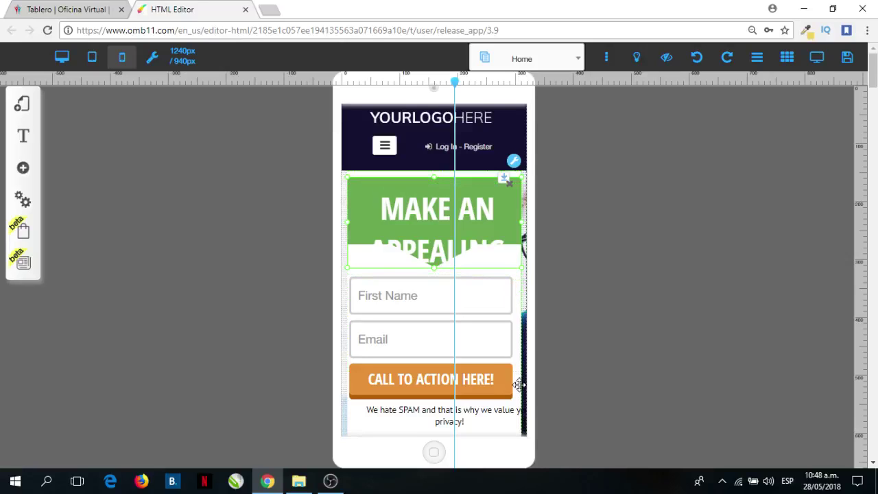
left_click_drag(517, 387, 719, 332)
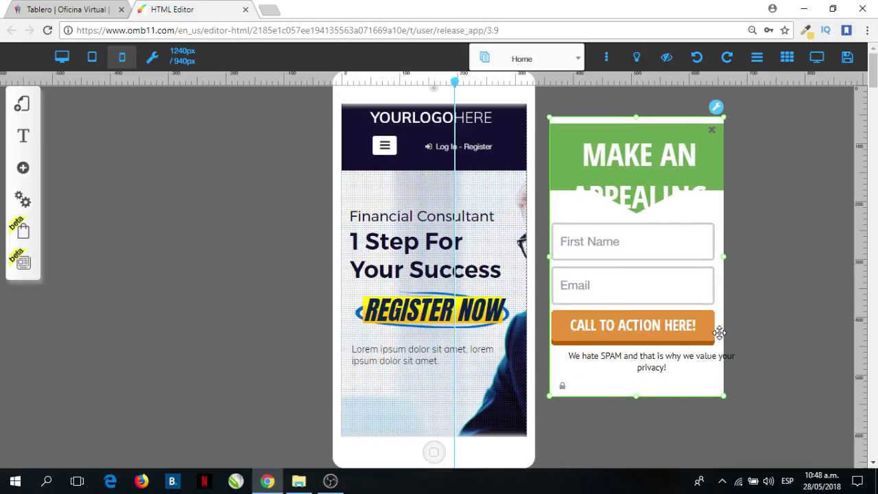
left_click(641, 363)
left_click_drag(741, 367, 709, 363)
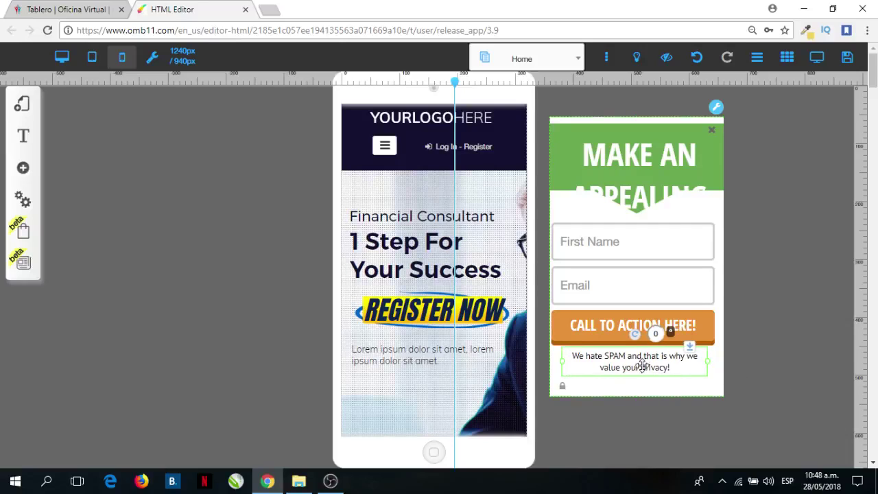
left_click(643, 264)
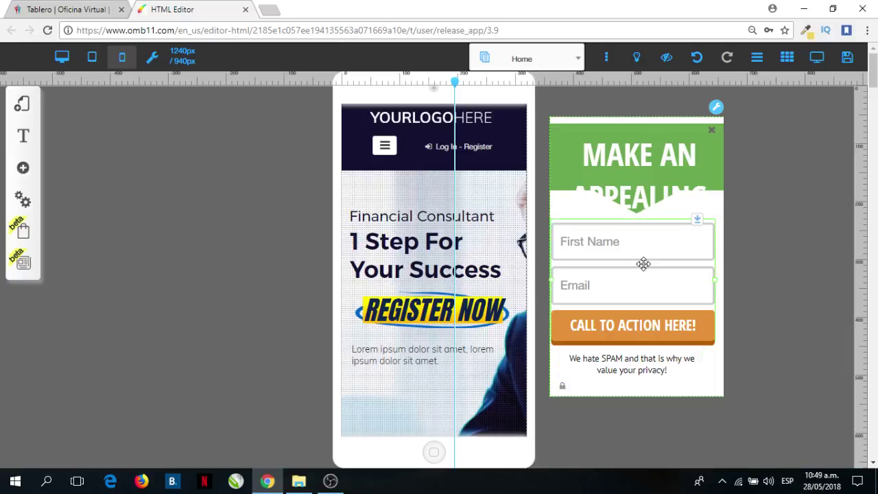
left_click_drag(643, 264, 647, 264)
Reduce the font size of the pop-up's "MAKE AN APPEALING" headline so it fits on one line
left_click(681, 195)
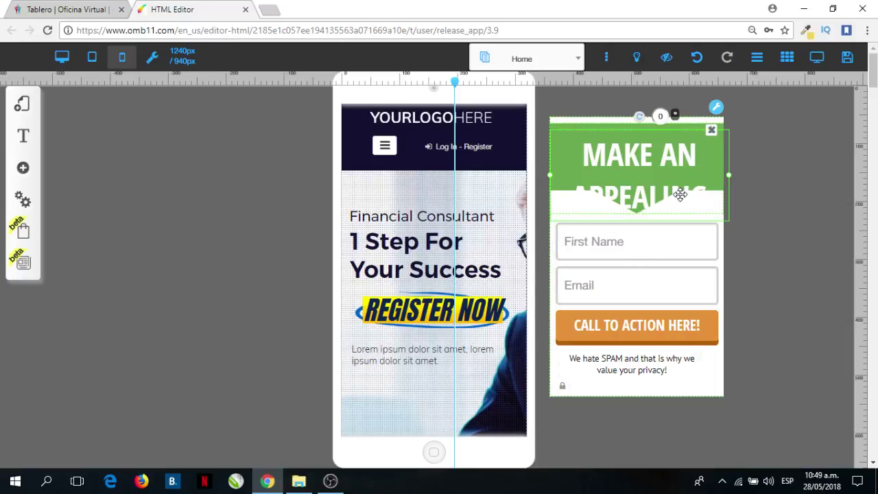
right_click(662, 156)
left_click(397, 198)
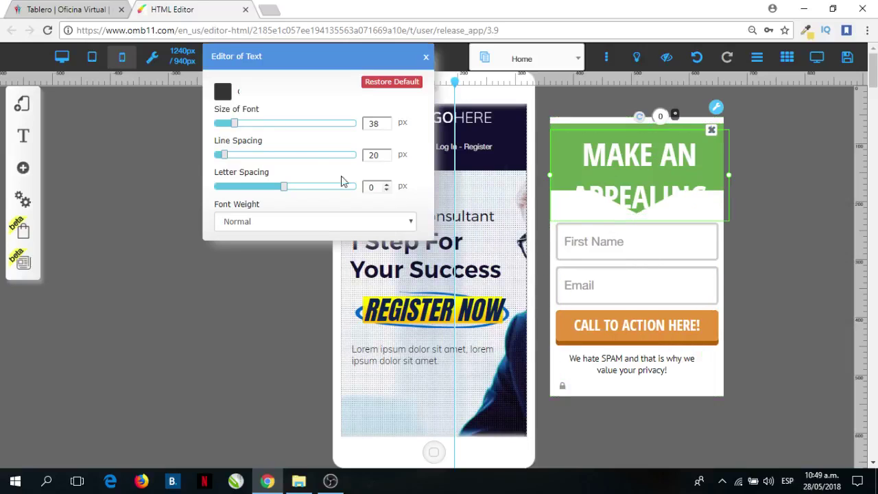
left_click_drag(231, 128, 235, 128)
left_click(425, 57)
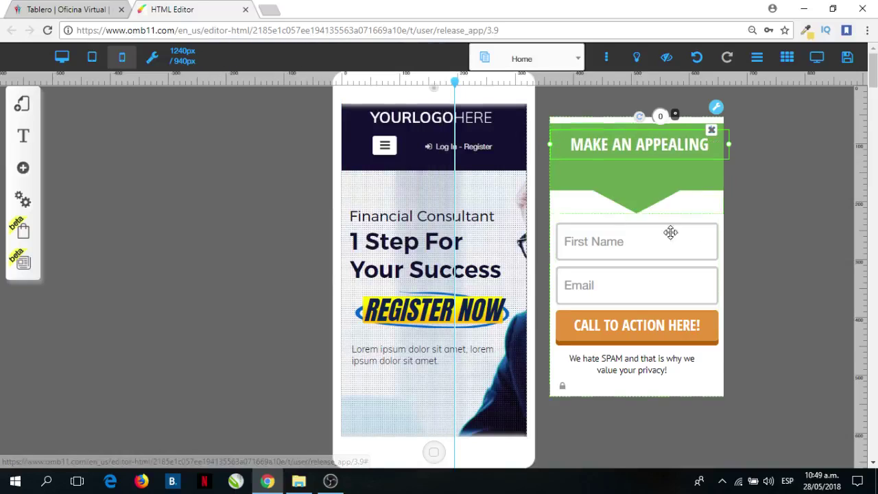
Move the "FOR PEOPLE TO OPTIN..." text onto the green banner and reduce its font size to fit one line
left_click(671, 233)
left_click_drag(727, 269, 699, 166)
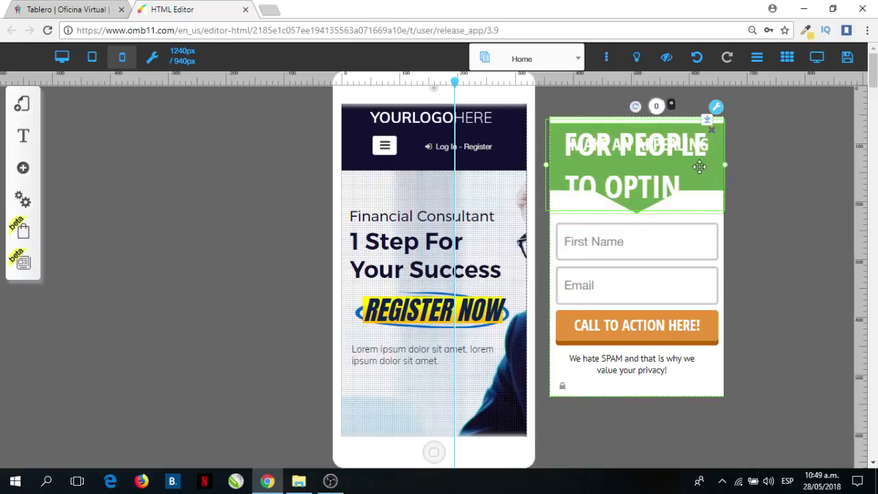
right_click(632, 155)
left_click(410, 199)
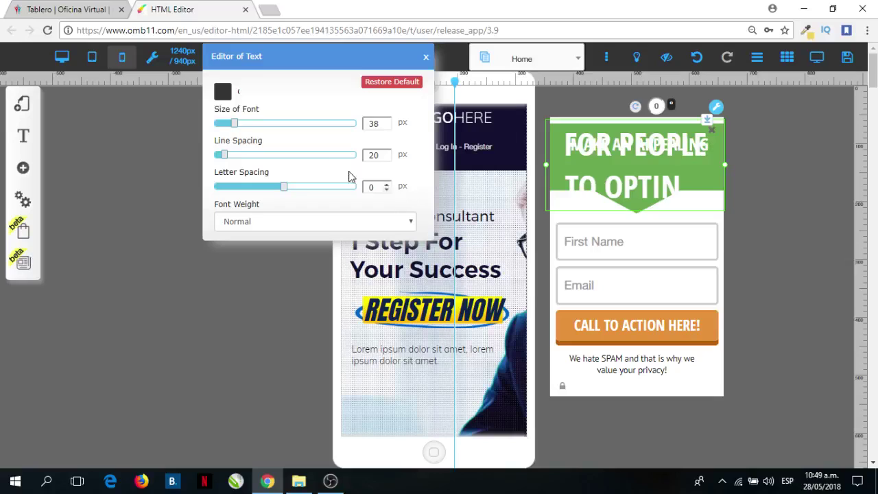
left_click_drag(234, 127, 229, 125)
Place the "FOR PEOPLE TO OPTIN..." line below "MAKE AN APPEALING" and move the whole pop-up back over the phone page
left_click_drag(623, 129, 627, 164)
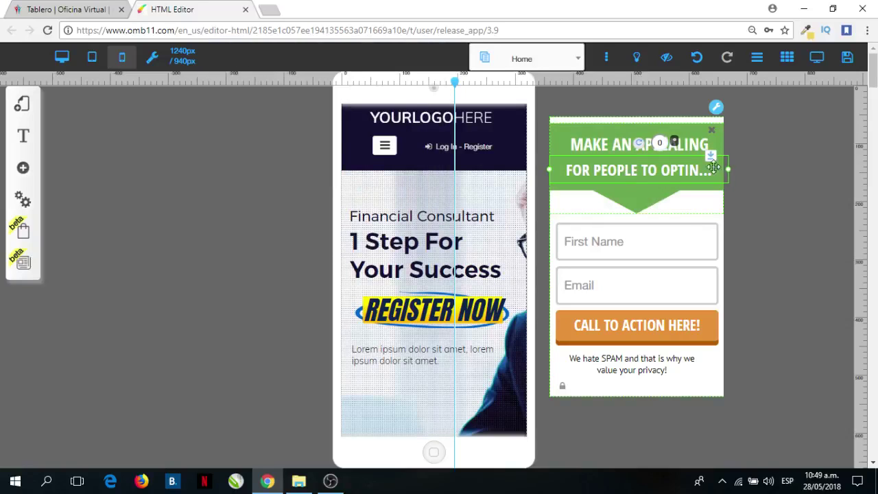
left_click(667, 121)
left_click_drag(667, 121, 464, 142)
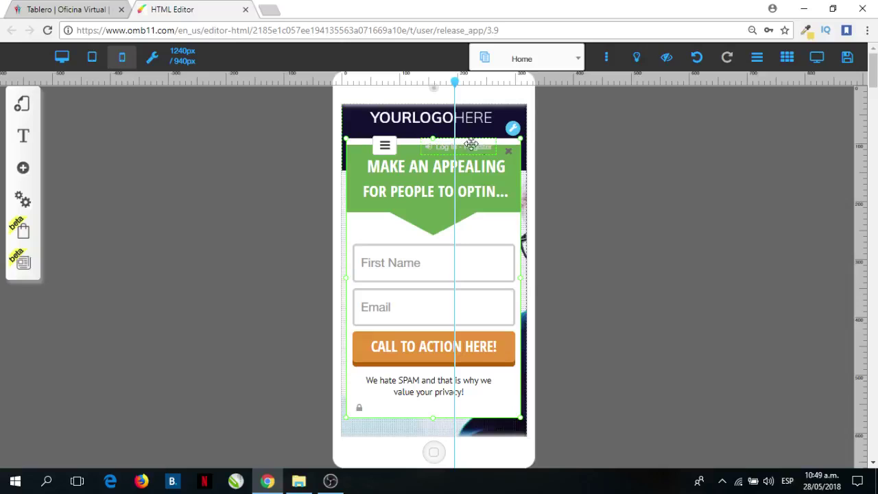
Close the mobile pop-up in the editor, preview the phone page, and test opening and closing the pop-up through its Register Now button
left_click(509, 151)
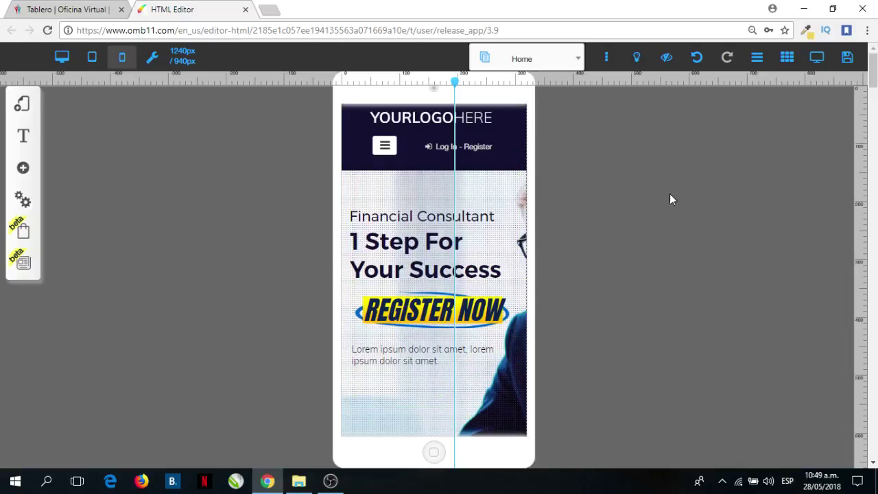
left_click(818, 58)
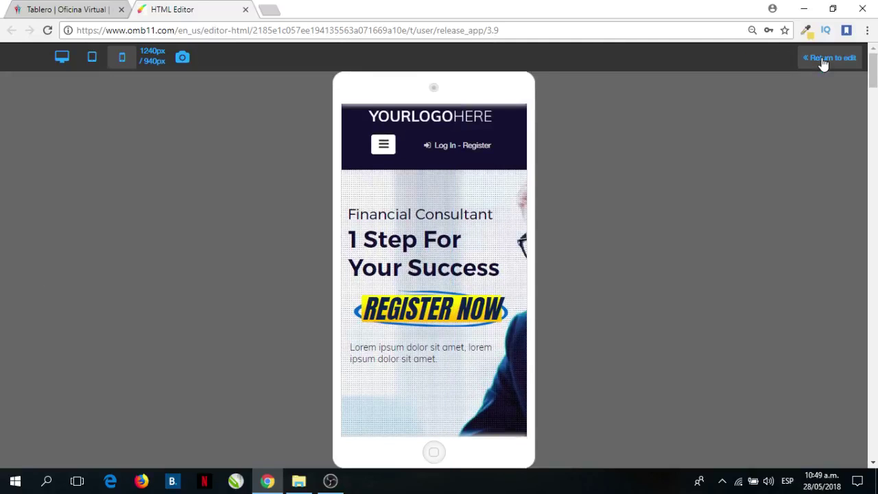
left_click(450, 314)
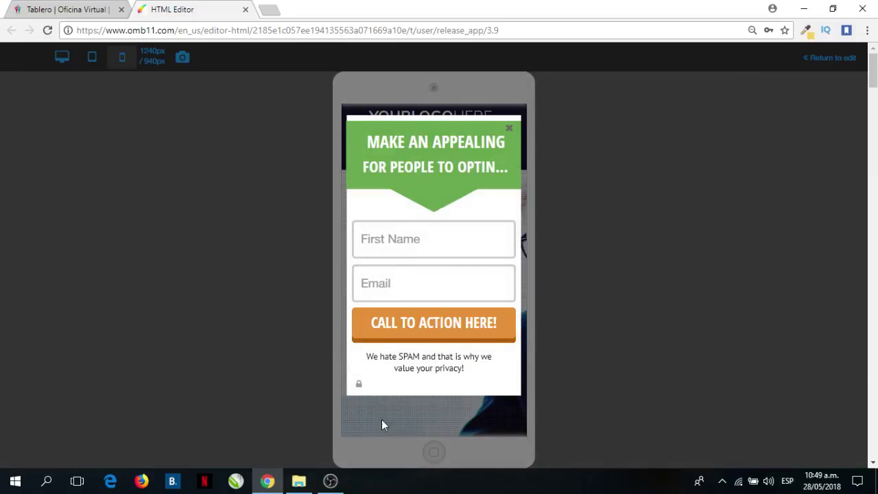
left_click(510, 129)
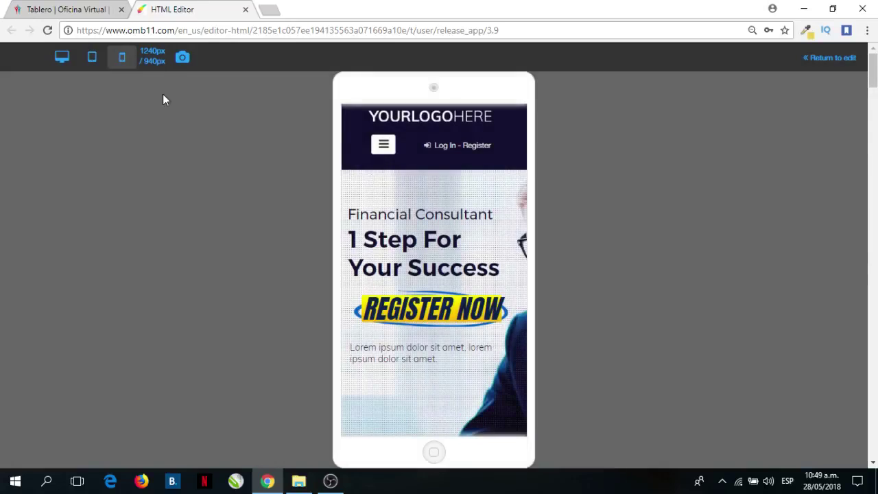
Test the Register Now button's pop-up in the tablet preview, close it, and open the pop-up from the same button in the desktop preview
left_click(93, 59)
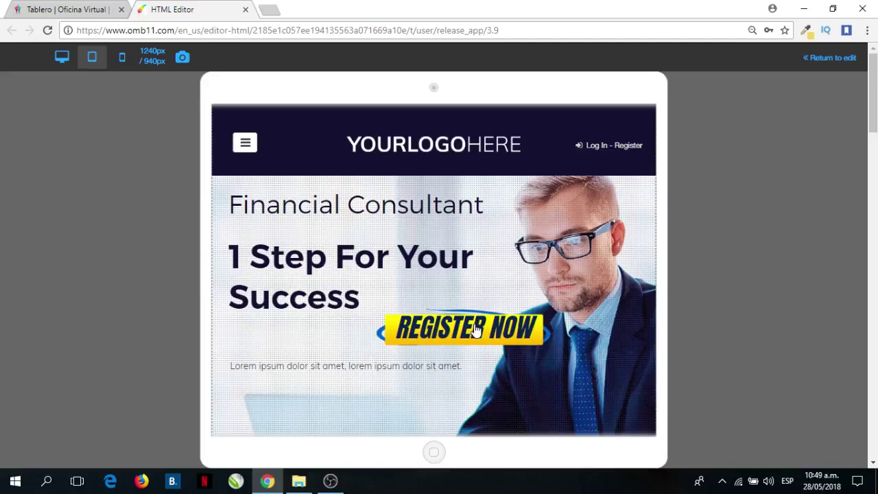
left_click(477, 330)
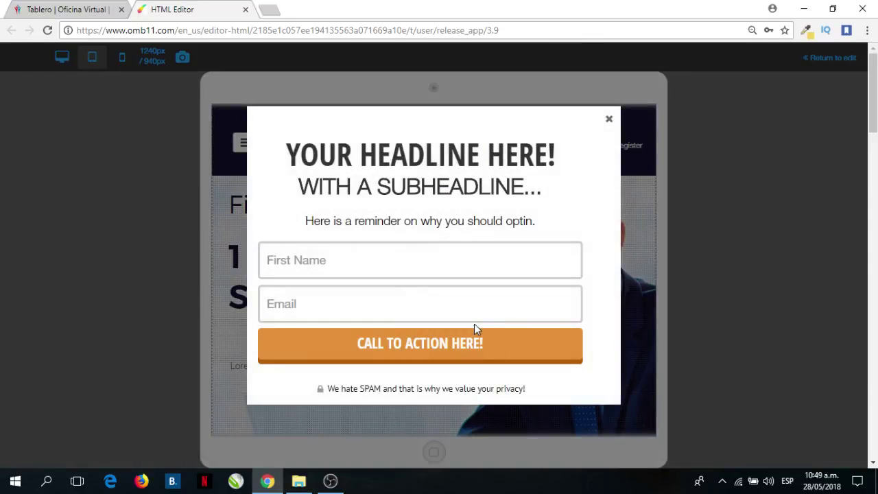
left_click(609, 122)
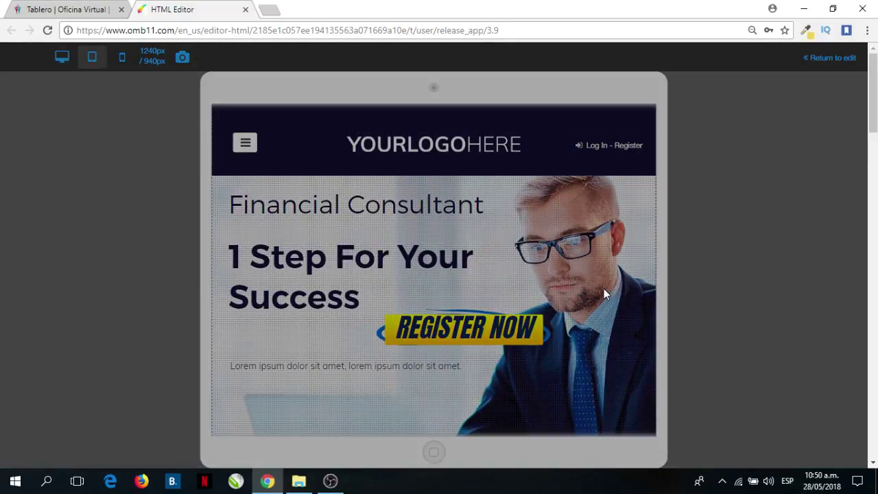
left_click(62, 57)
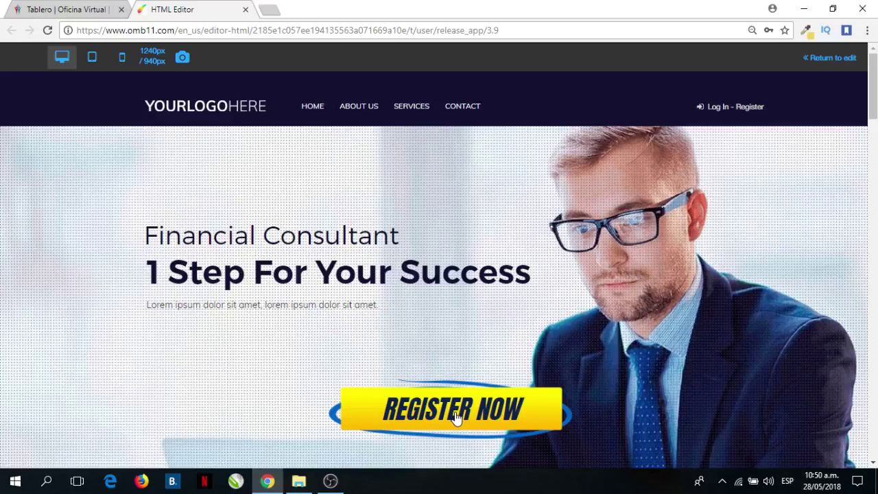
left_click(455, 411)
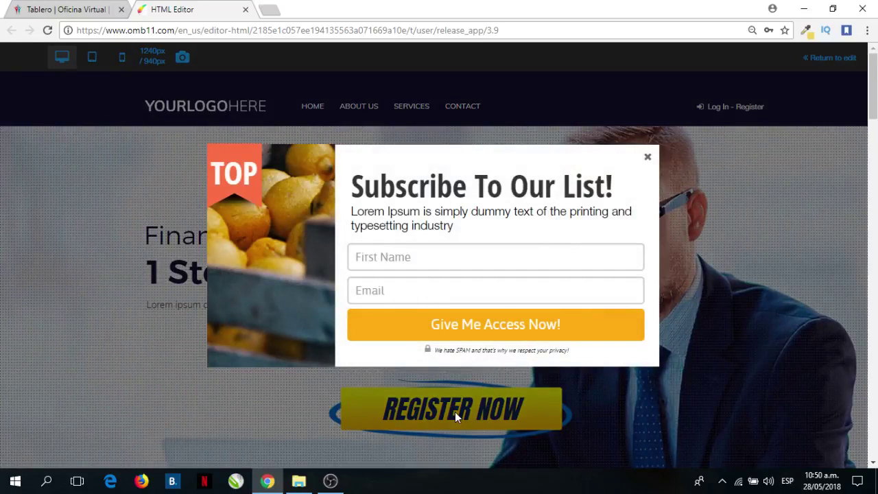